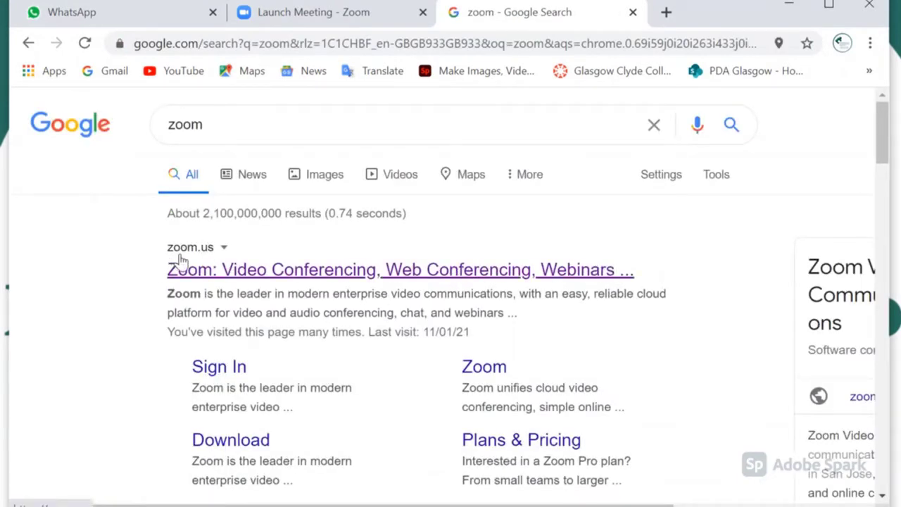
- Open the Zoom website from the search results and go to its page for joining a meeting
click(255, 279)
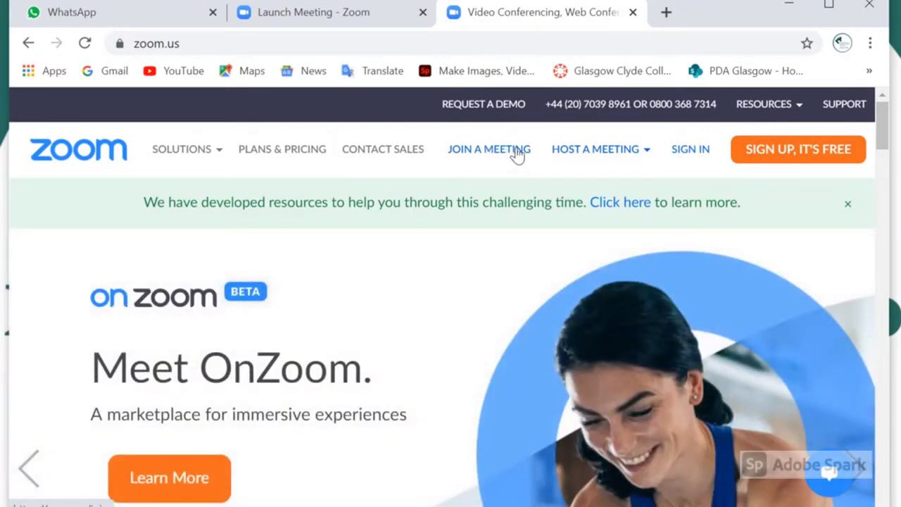
mouse_move(621, 145)
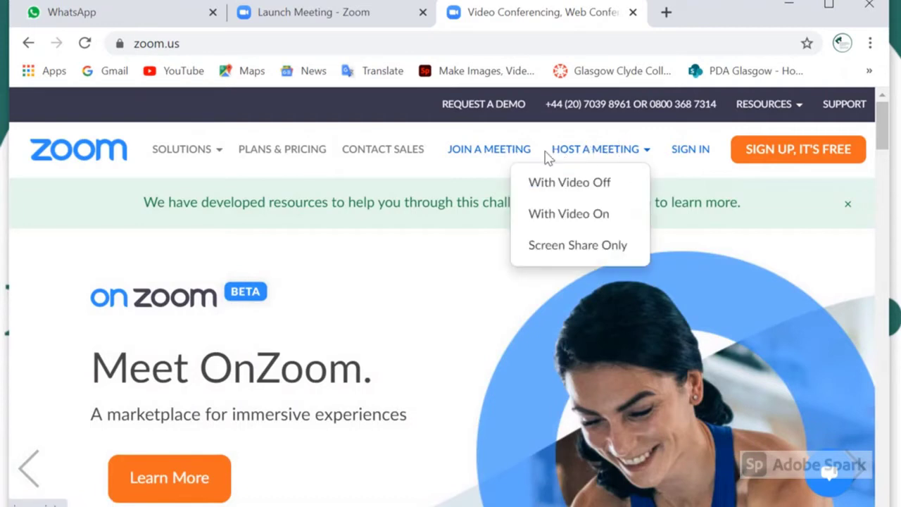
click(463, 155)
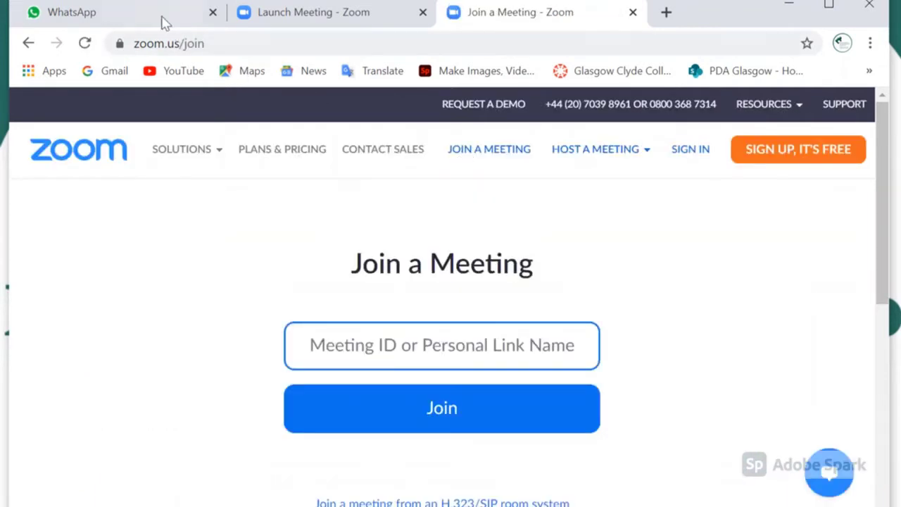
- Look up the meeting ID and passcode in the WhatsApp invitation and compare with what the Zoom join page asks for
click(154, 19)
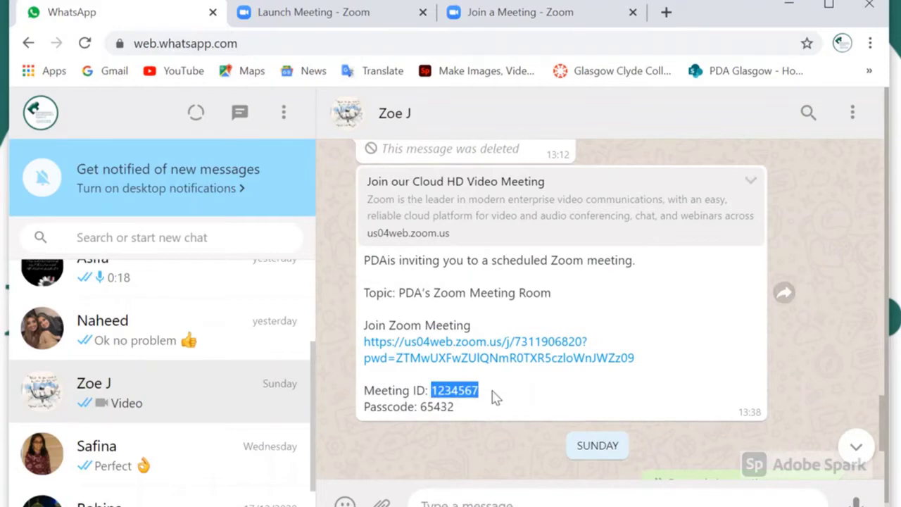
click(511, 21)
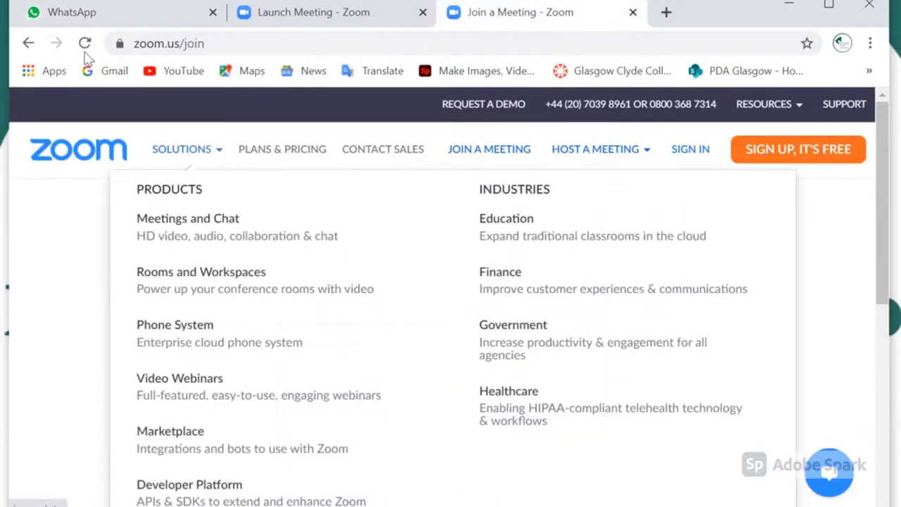
click(92, 15)
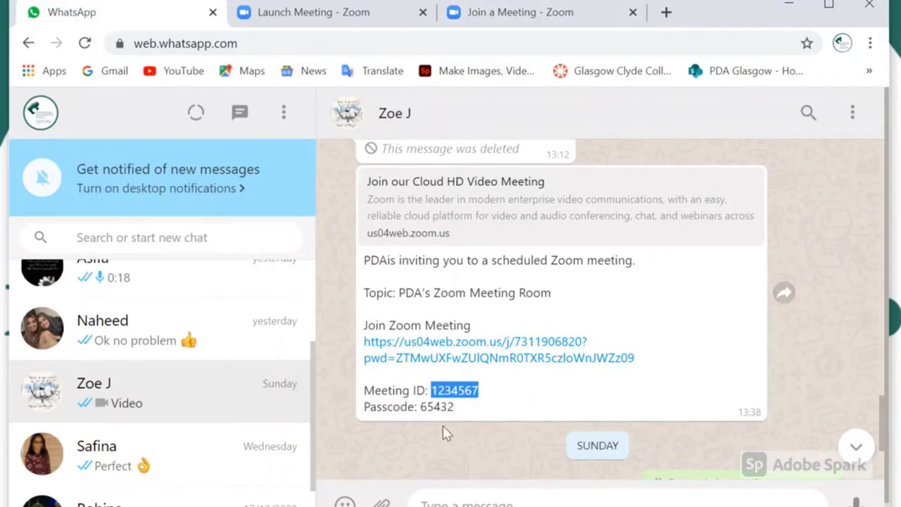
- Open the meeting link from the WhatsApp invitation, launch it in Zoom Meetings and join with computer audio
click(522, 349)
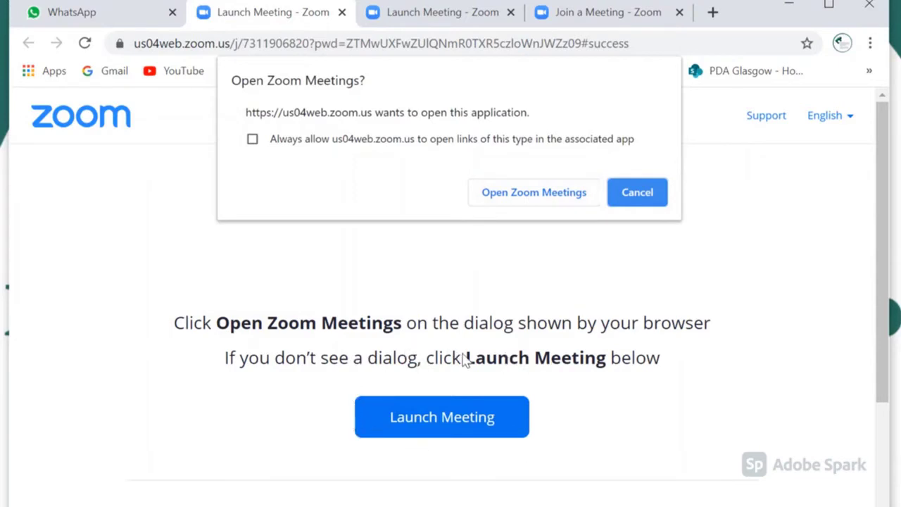
click(435, 18)
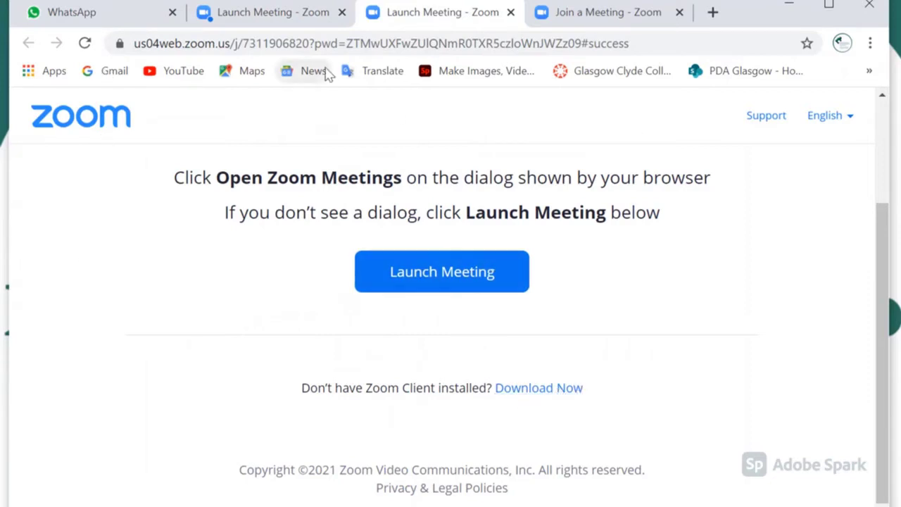
click(282, 11)
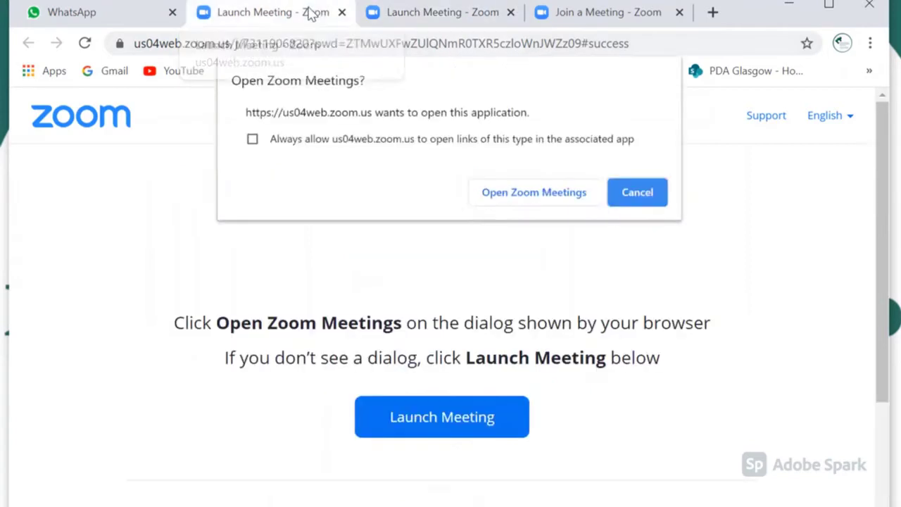
click(505, 197)
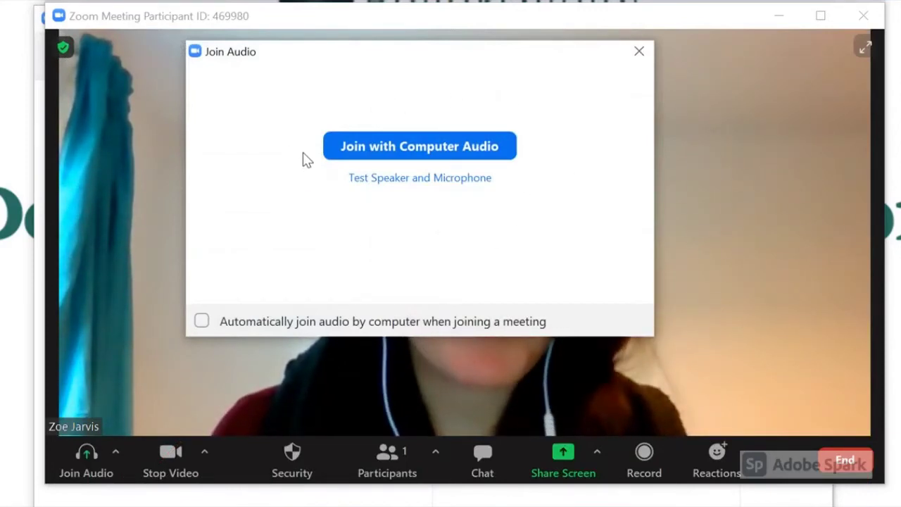
click(376, 146)
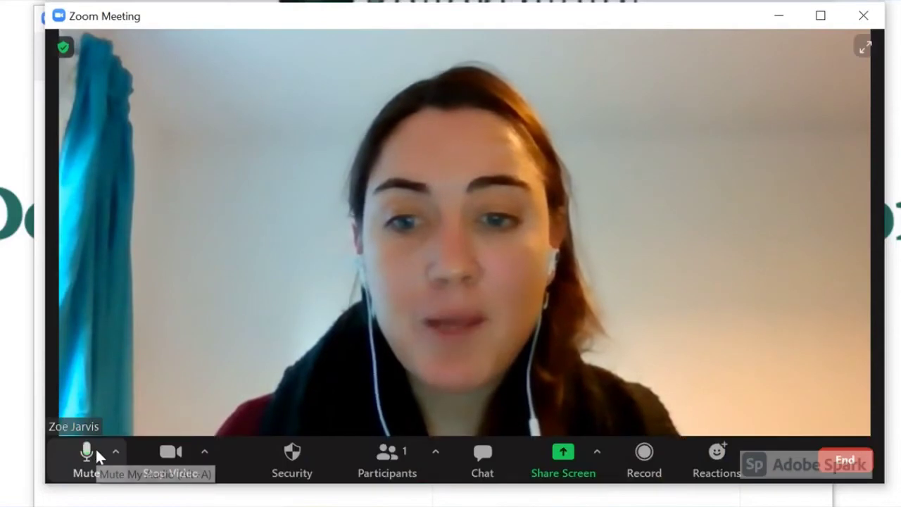
- Mute the microphone in the meeting and show the microphone and speaker options
click(87, 458)
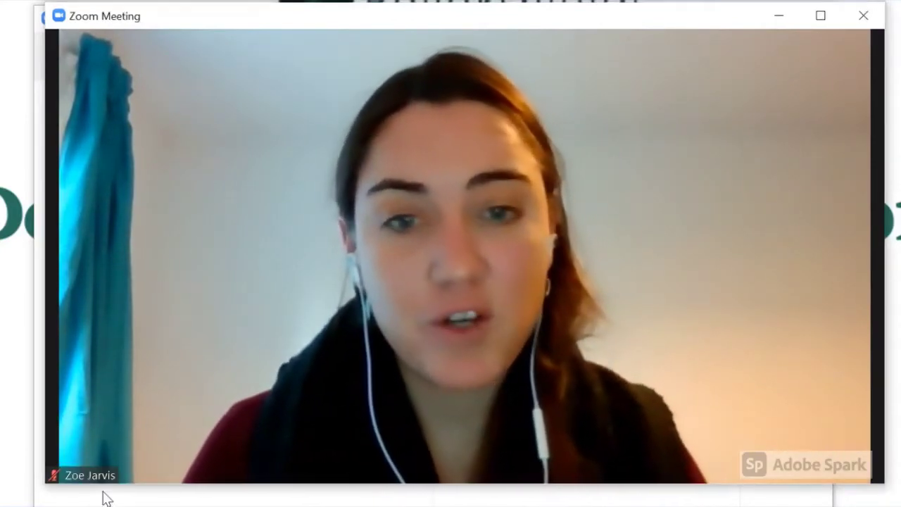
mouse_move(128, 484)
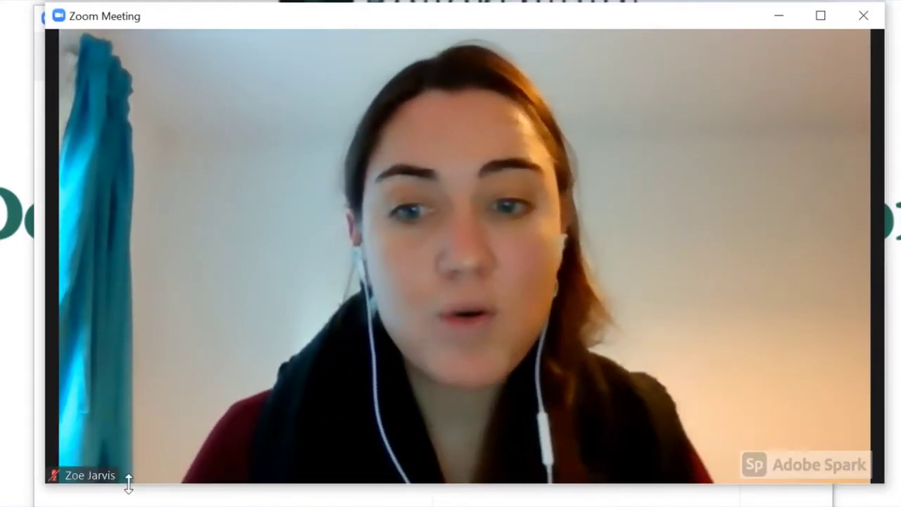
mouse_move(157, 442)
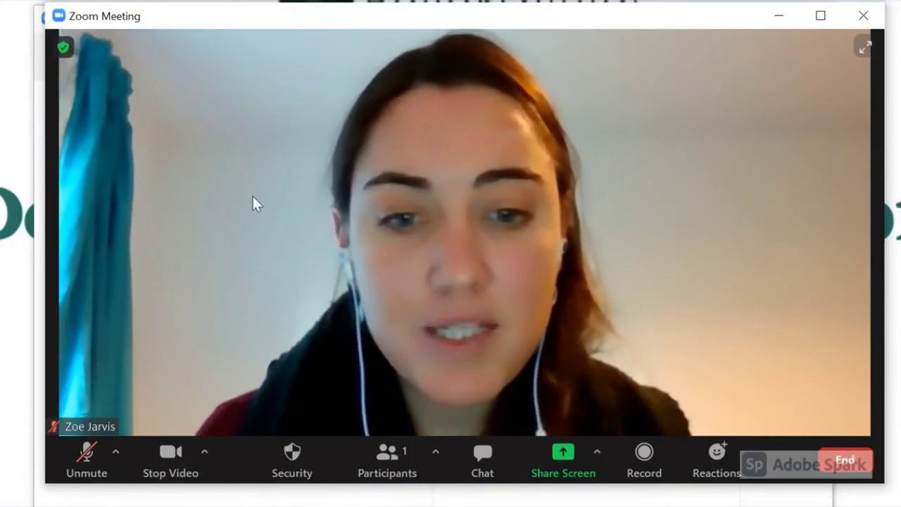
key(space)
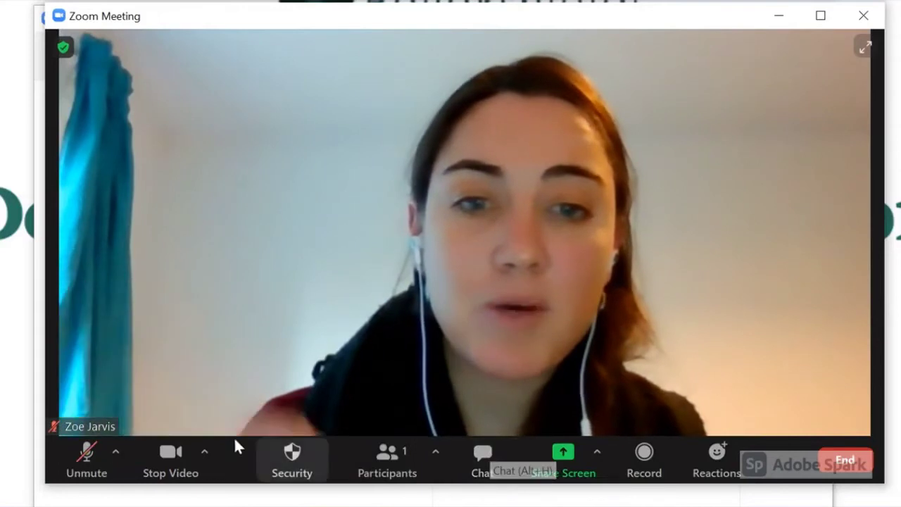
click(116, 455)
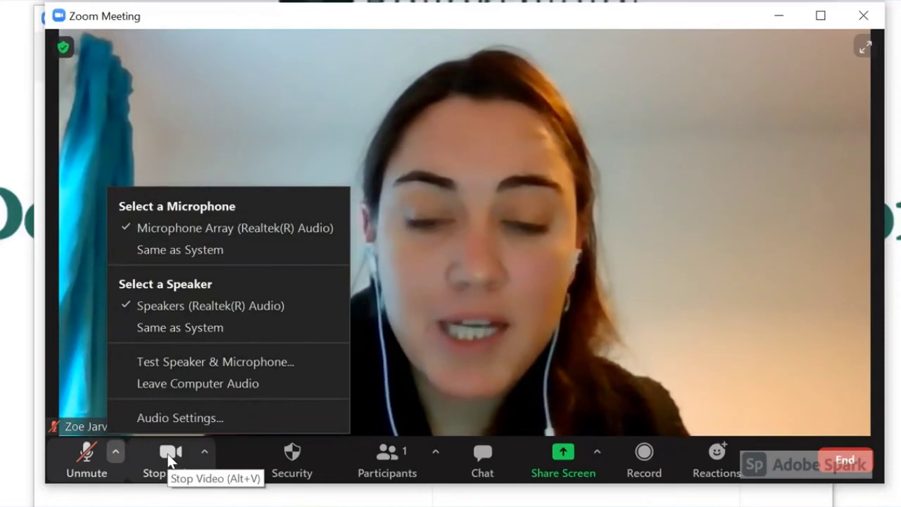
- Stop the camera video, check the camera options and start the video again
click(171, 458)
click(171, 458)
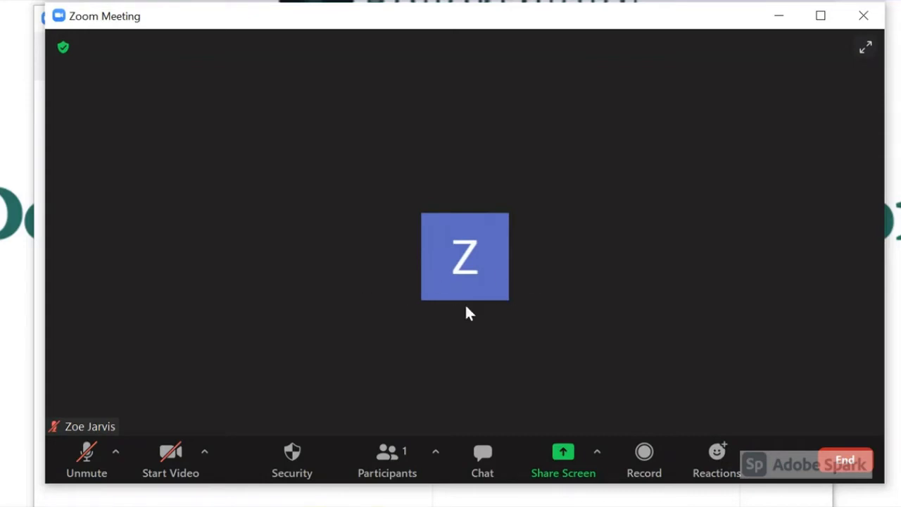
click(204, 453)
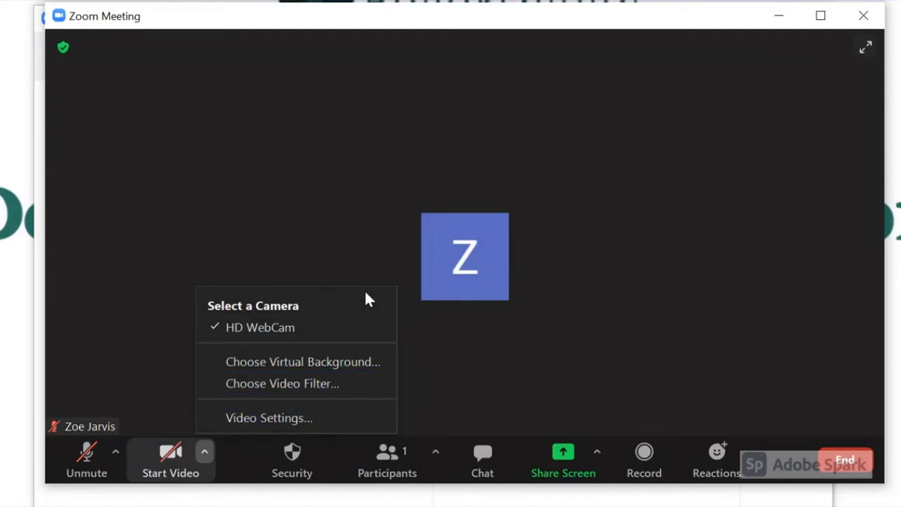
click(168, 466)
click(167, 464)
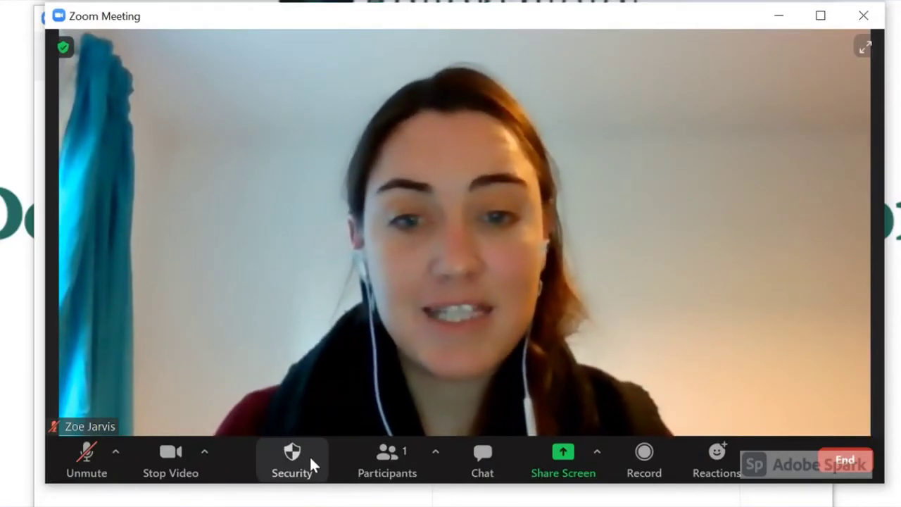
- Show the meeting's participants list and examine the participant entry and the options for inviting and muting everyone
click(394, 470)
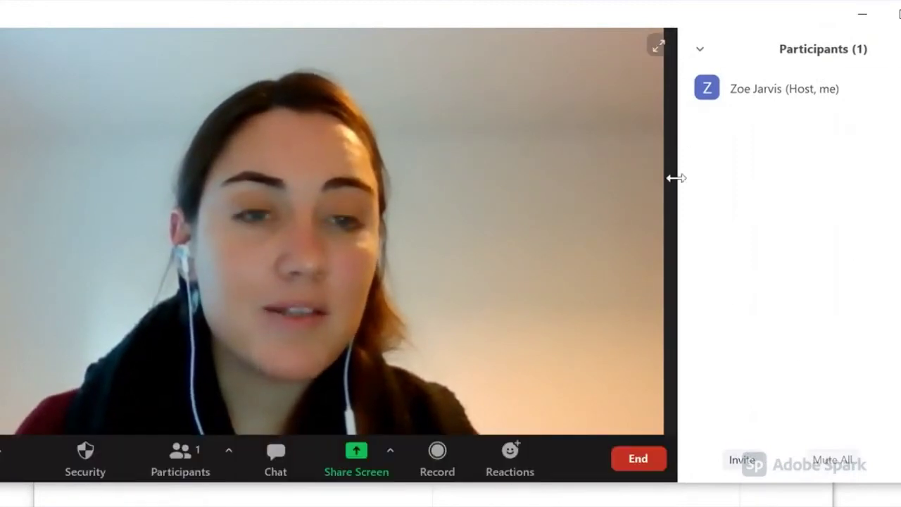
mouse_move(712, 100)
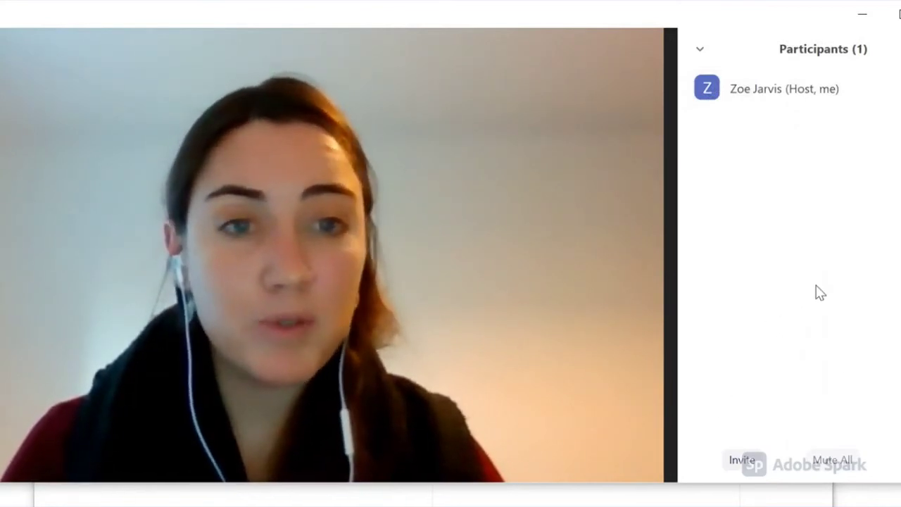
mouse_move(810, 89)
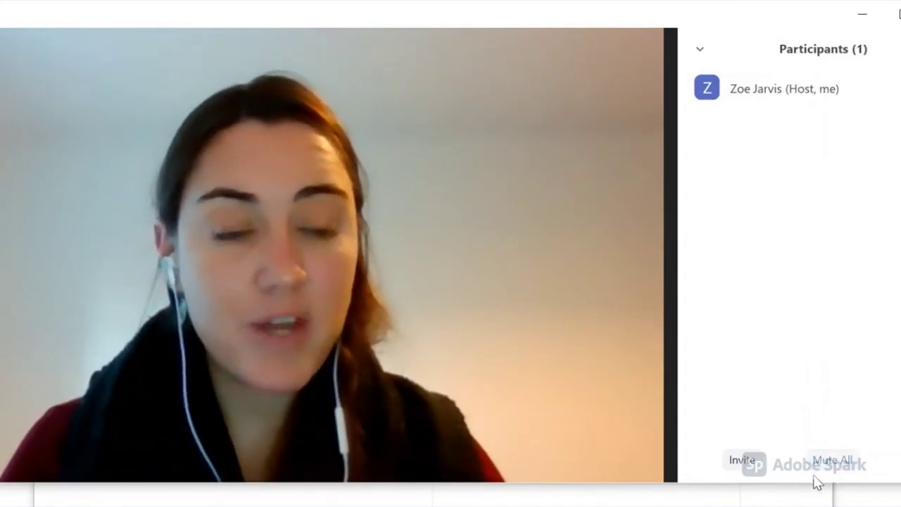
mouse_move(523, 379)
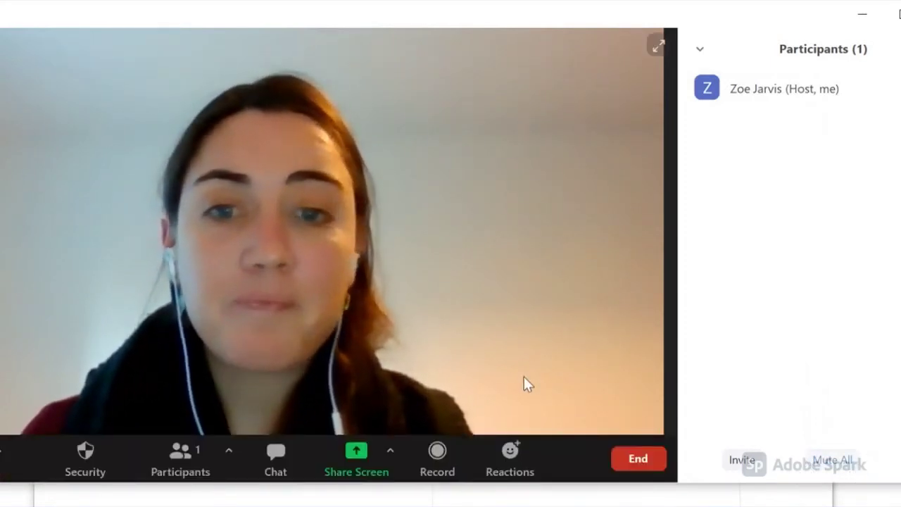
- Open the meeting chat and close the participants list
click(283, 464)
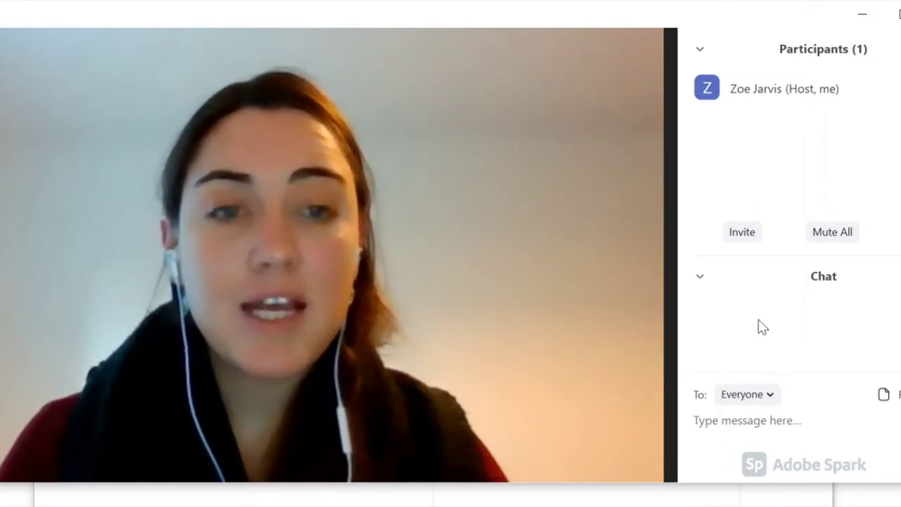
click(700, 52)
click(711, 76)
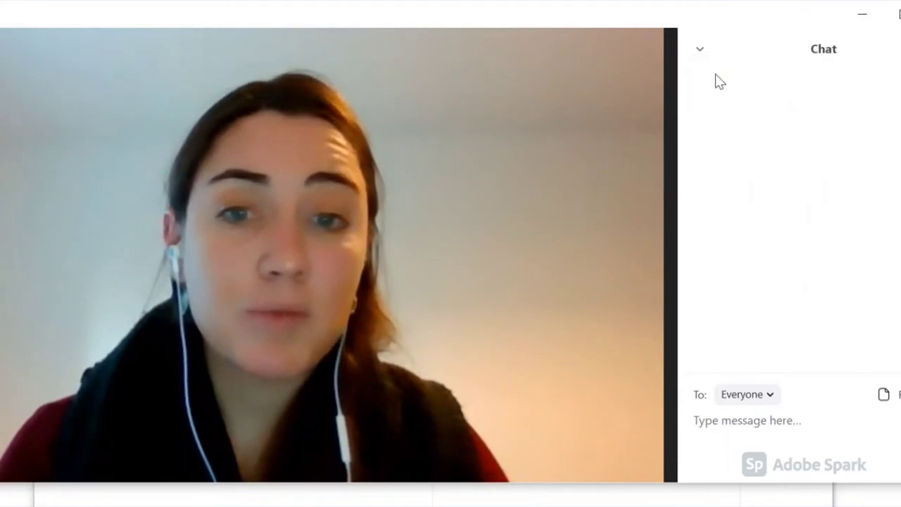
- Send everyone a chat message reading "Hi I'm" followed by the sender's first name and "from PDA"
click(746, 421)
text(HI)
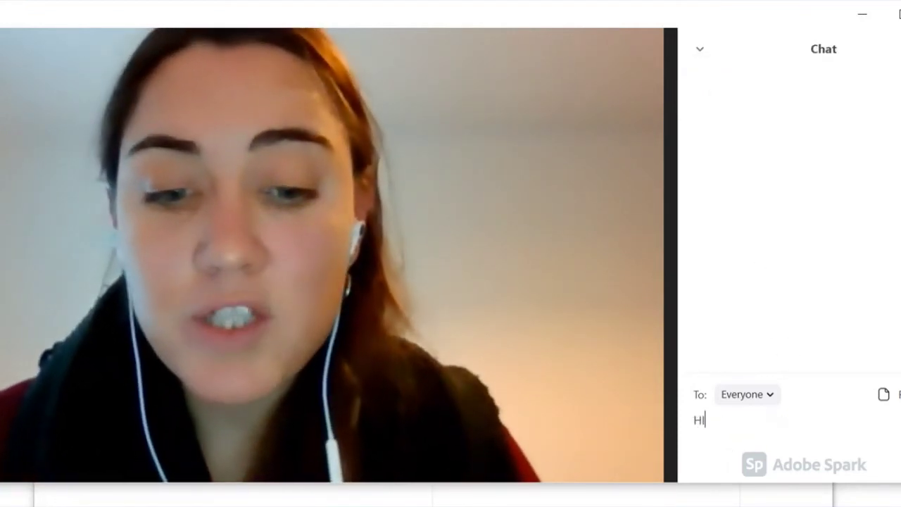
key(BackSpace)
key(BackSpace)
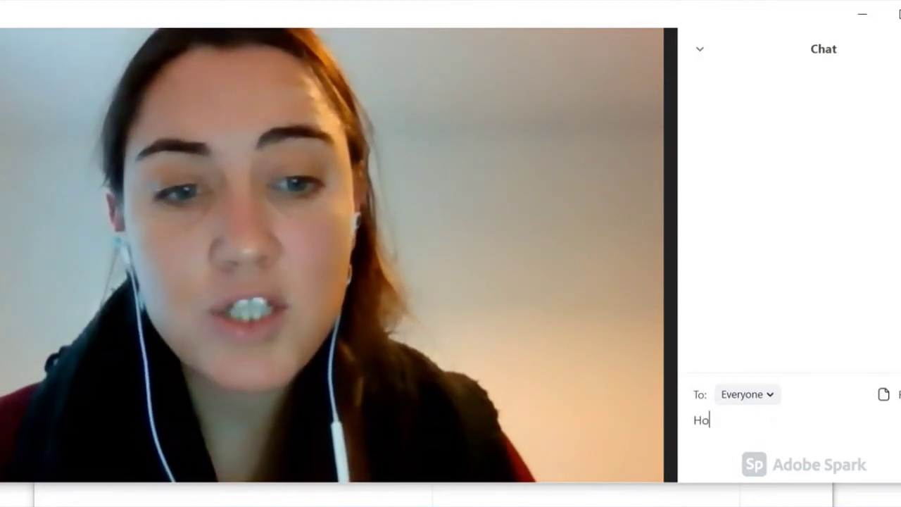
text(i)
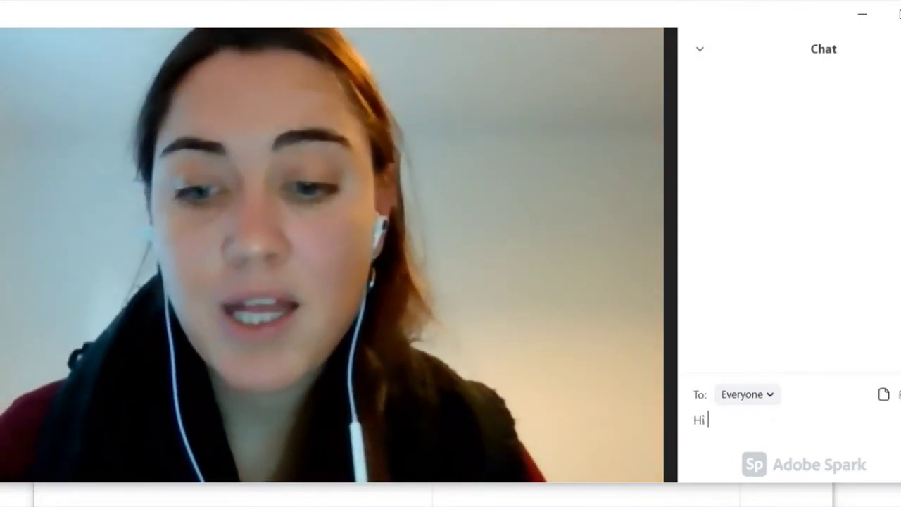
text( I'm )
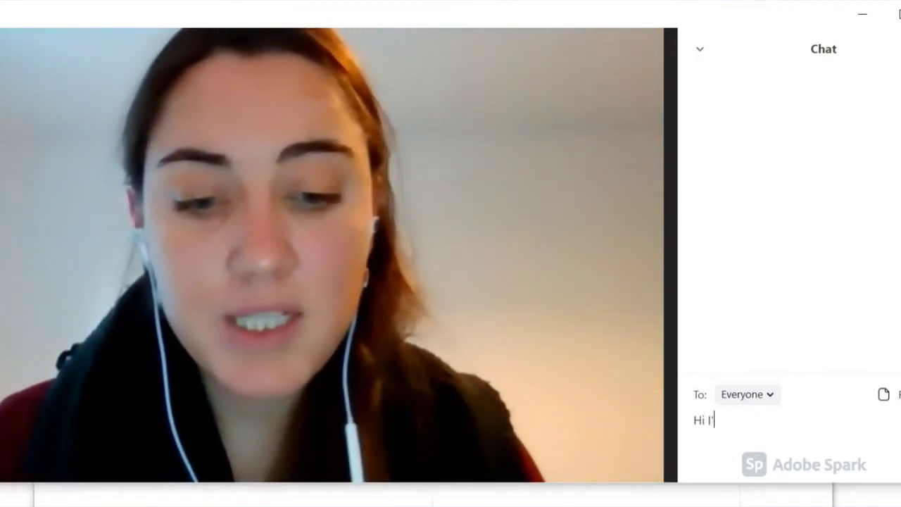
text(Zoe f)
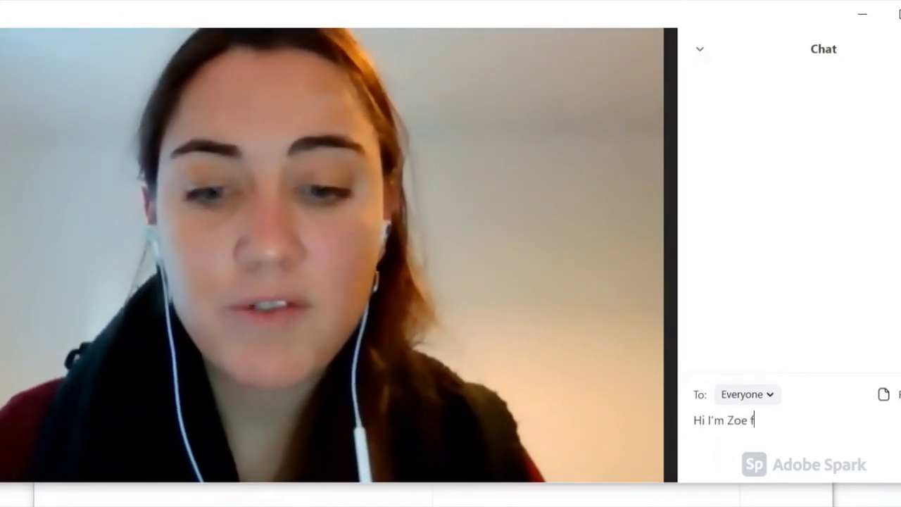
text(rom PDAA)
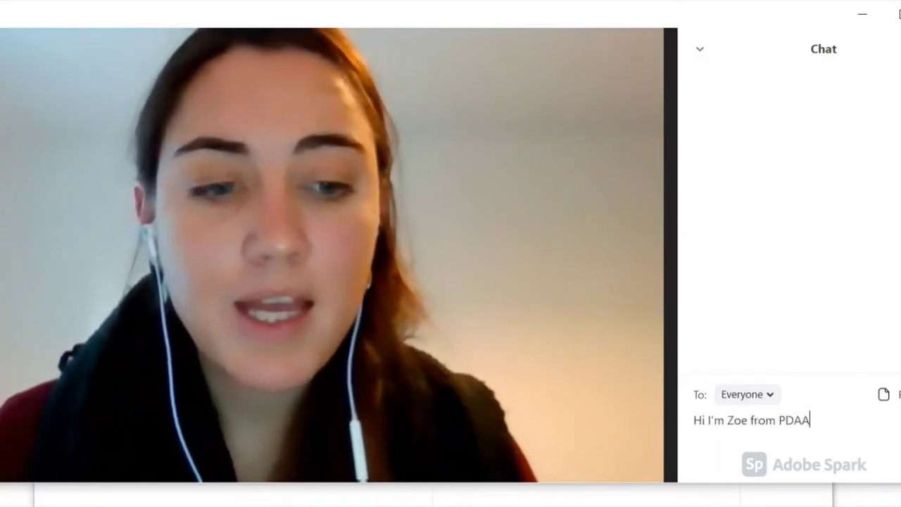
key(BackSpace)
key(Return)
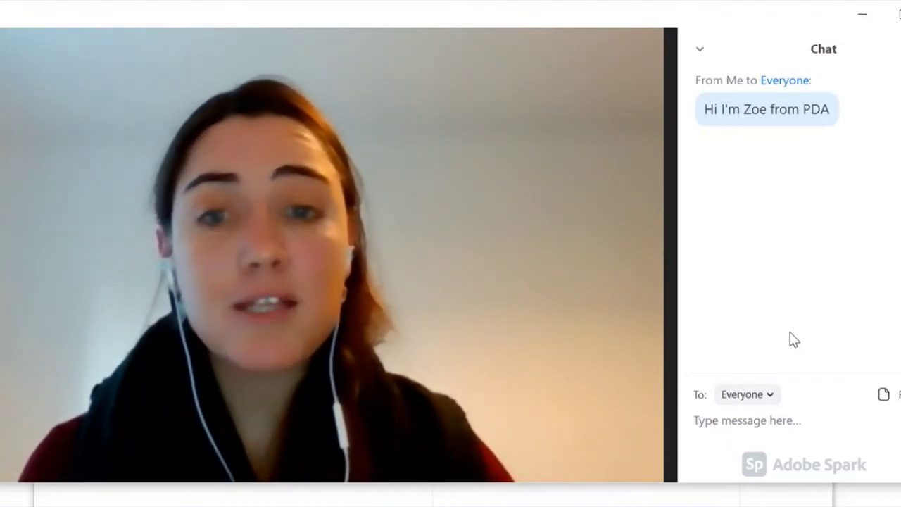
- Check the available chat recipients without changing Everyone, and close the meeting chat
click(770, 395)
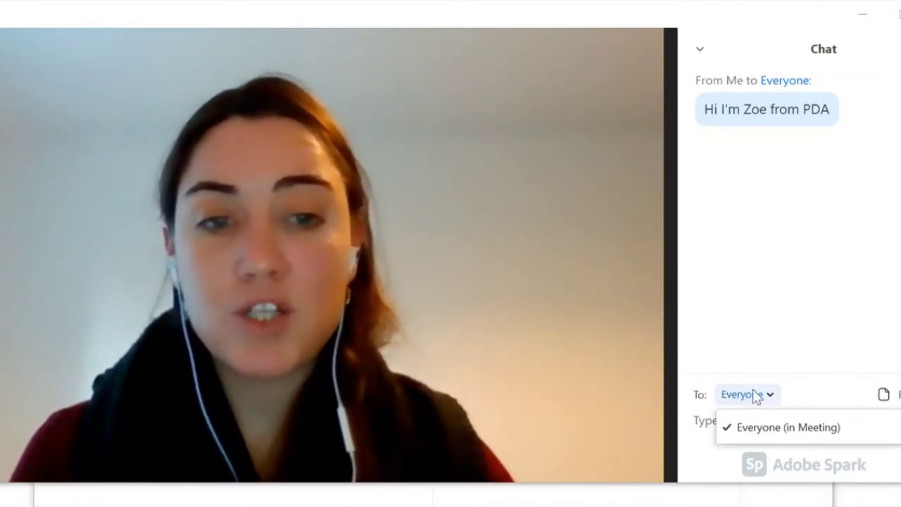
click(715, 460)
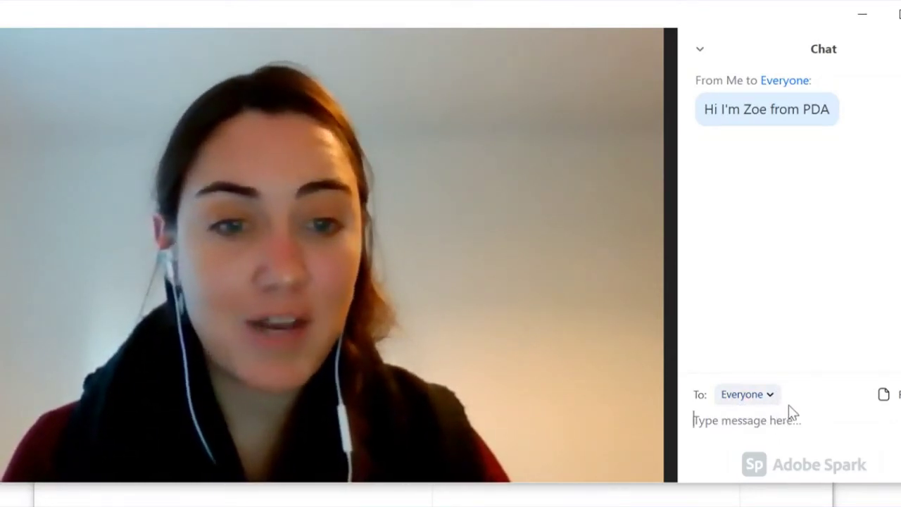
click(700, 51)
click(725, 75)
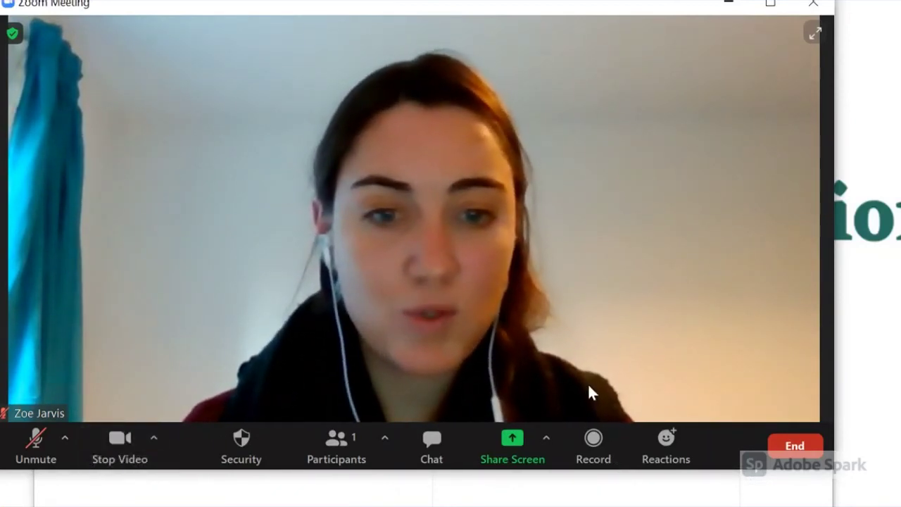
- Send a party popper reaction in the meeting
click(672, 448)
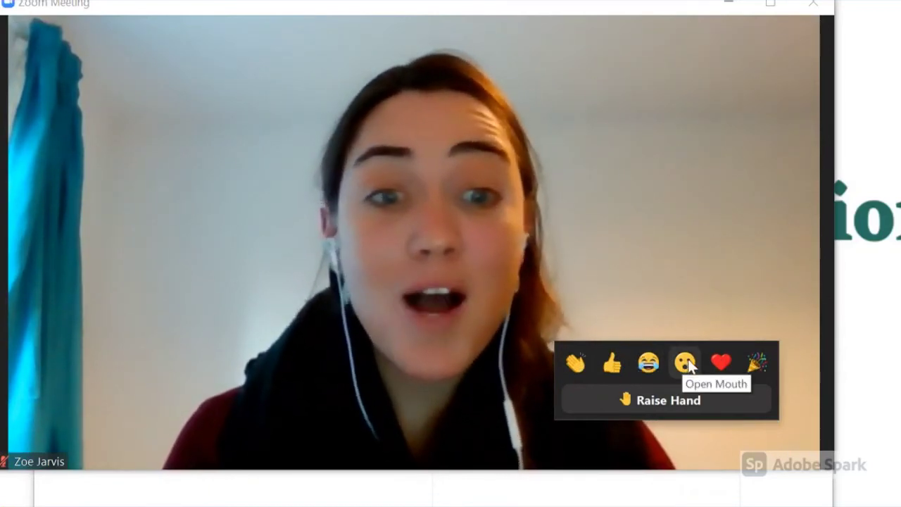
click(756, 363)
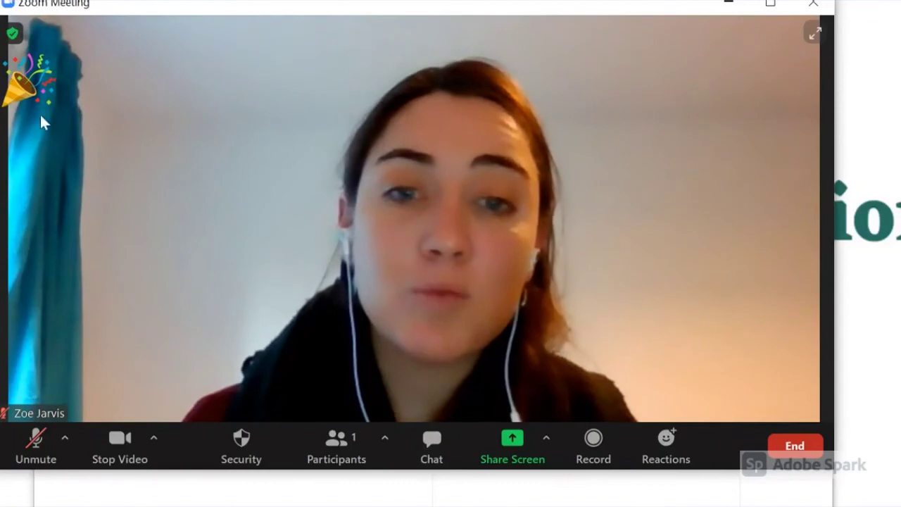
- Raise your hand in the meeting and lower it again
click(667, 440)
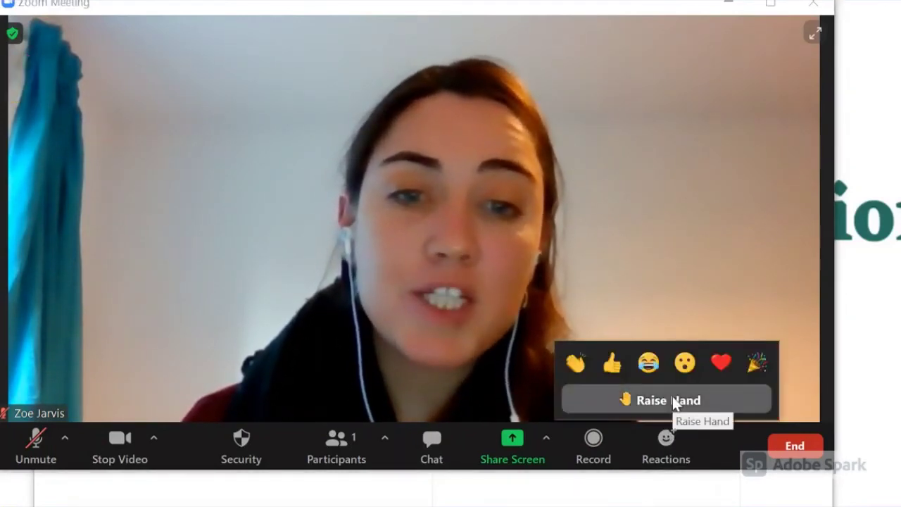
click(672, 404)
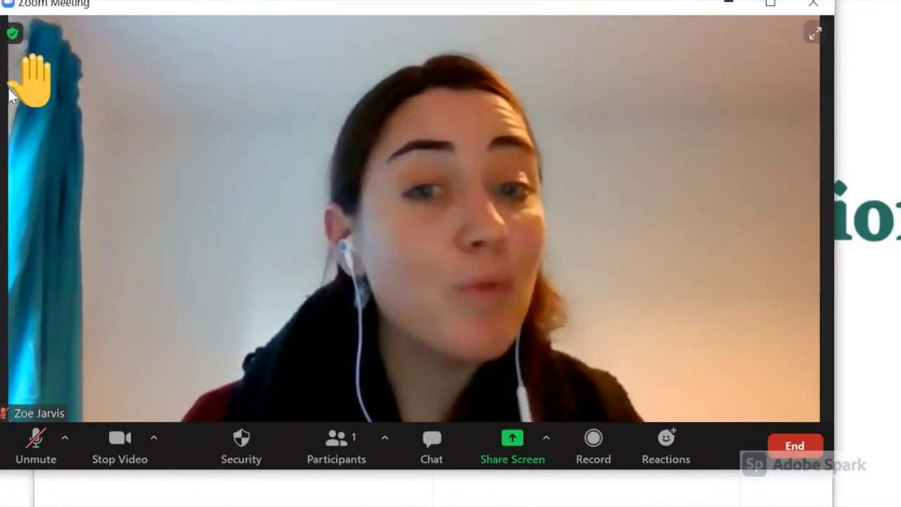
click(666, 443)
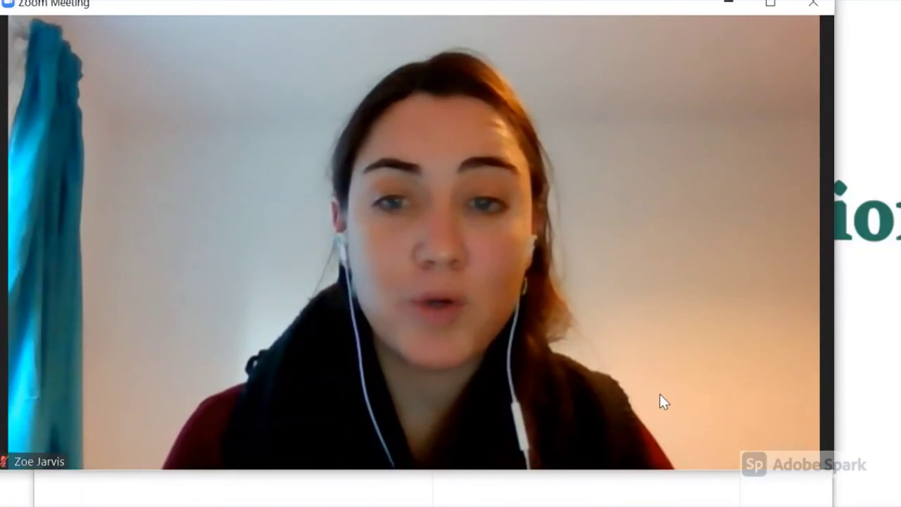
- Open the choices for ending the meeting for all or leaving it
mouse_move(655, 389)
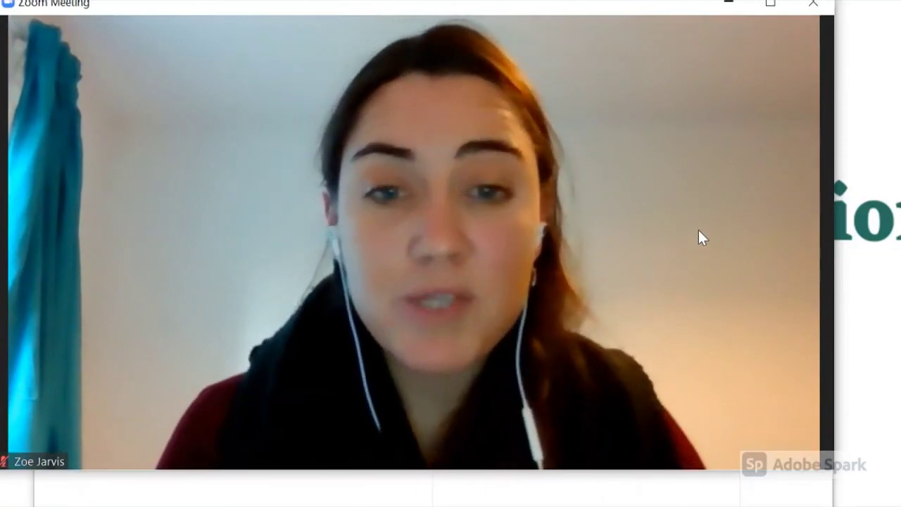
mouse_move(688, 223)
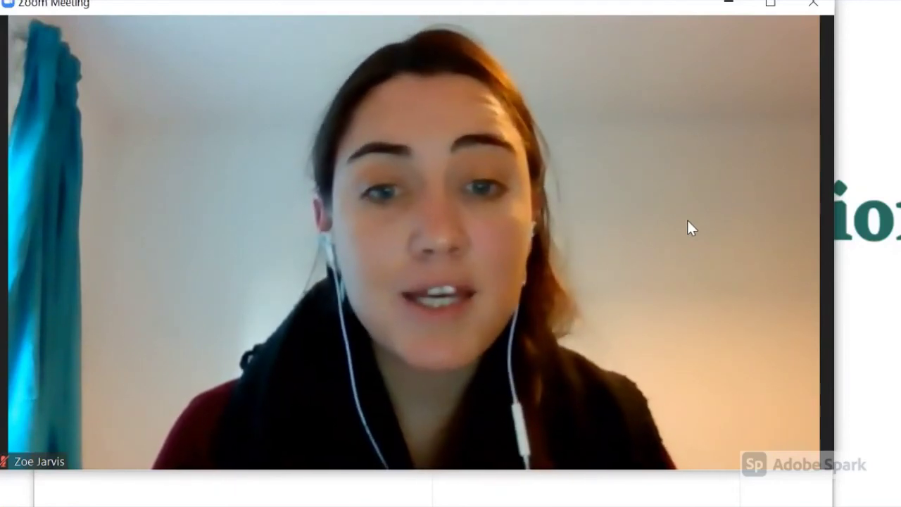
mouse_move(246, 263)
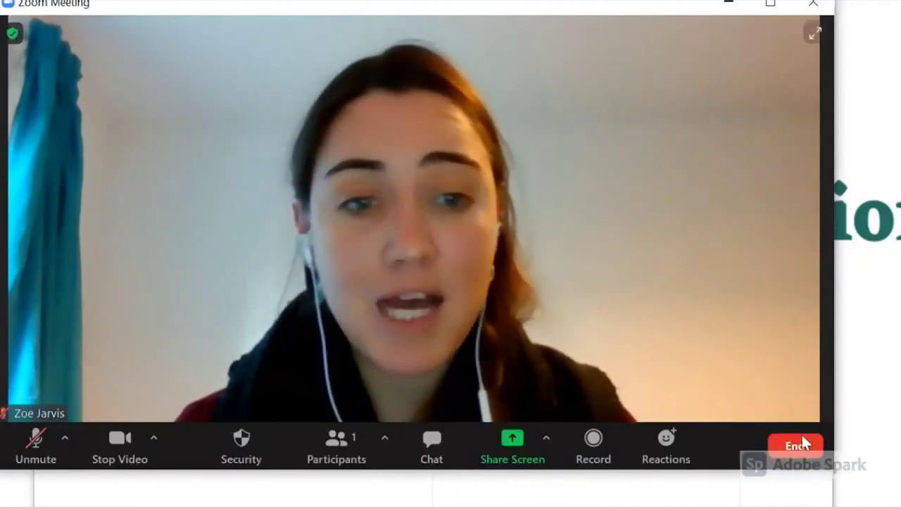
click(795, 445)
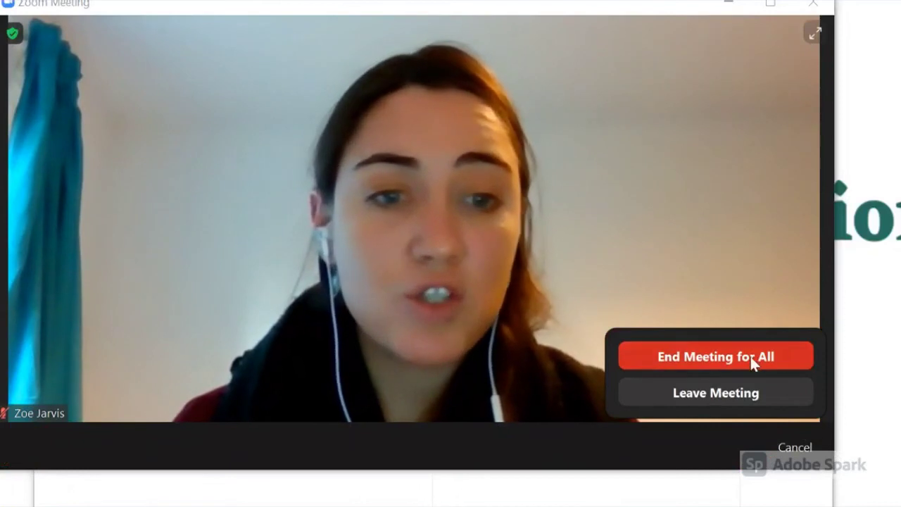